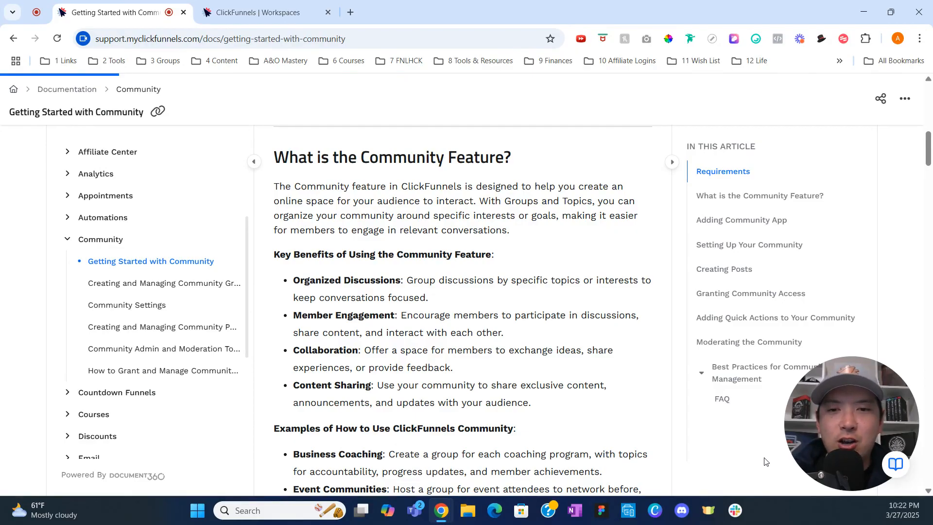
Read the Help Docs 'Adding Community App' steps, then switch to the DEMO workspace dashboard.
scroll(765, 462, down, 4)
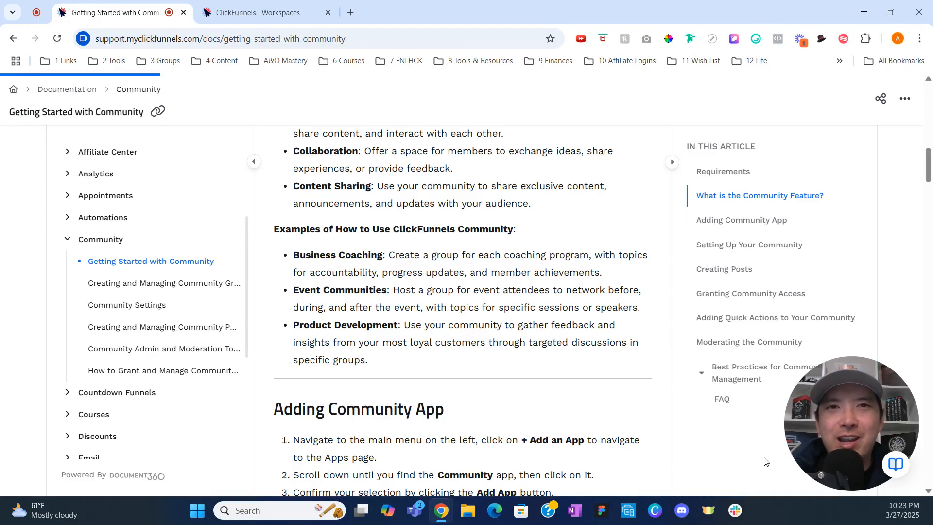
key(ctrl+Tab)
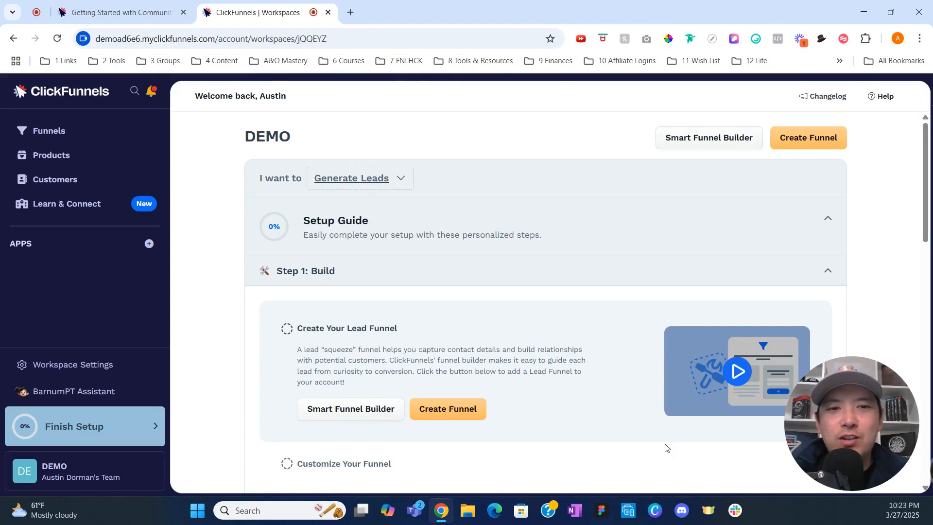
Add the Community app from the Apps list to reach the 'Add a community for DEMO' form.
click(145, 247)
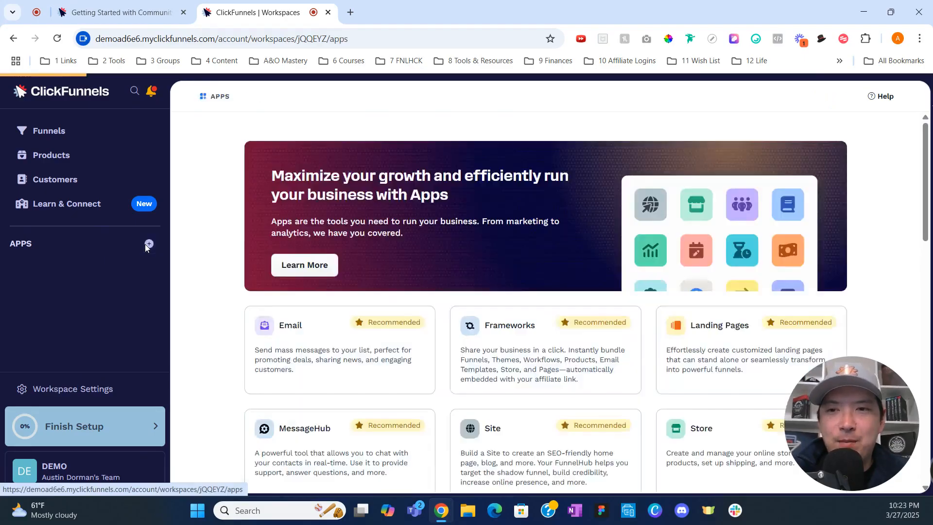
scroll(588, 390, down, 7)
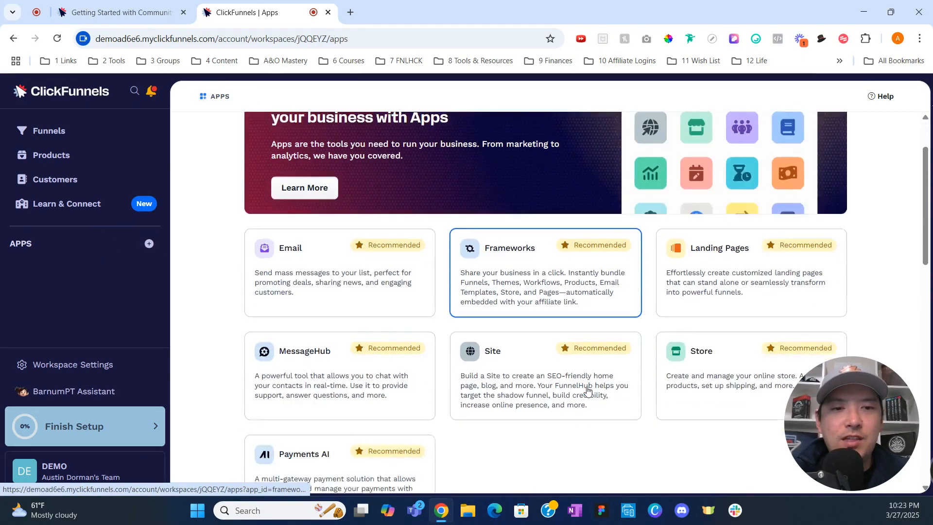
scroll(588, 390, down, 6)
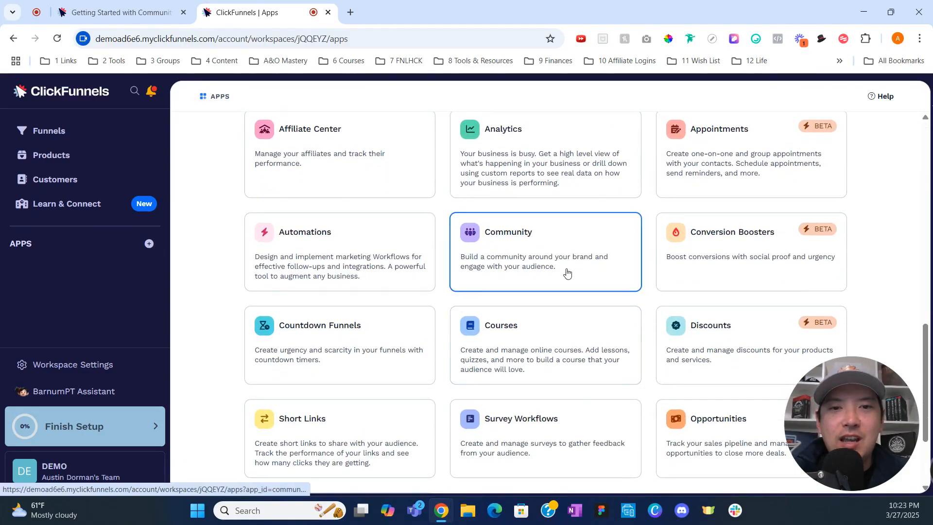
click(568, 273)
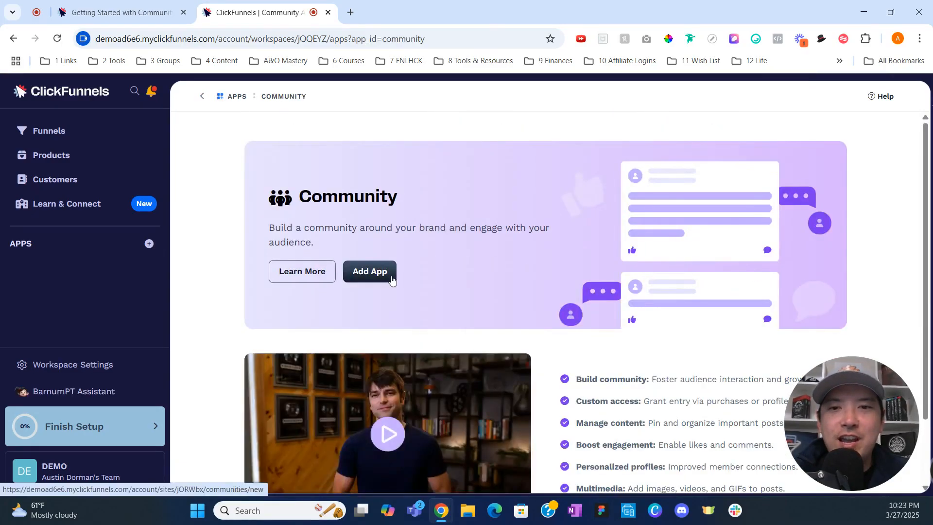
click(392, 279)
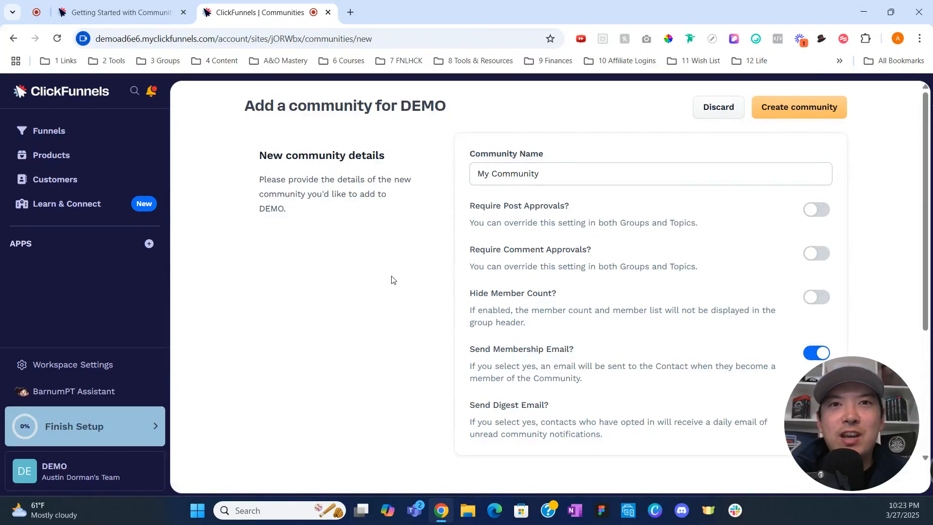
Replace 'My Community' with the owner's community name, create it, and begin a new group.
click(548, 173)
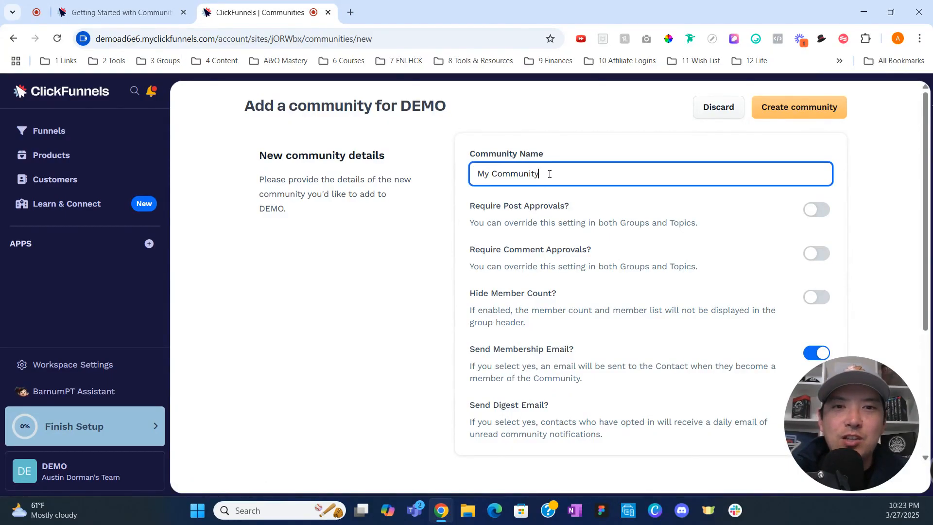
drag(547, 173, 460, 174)
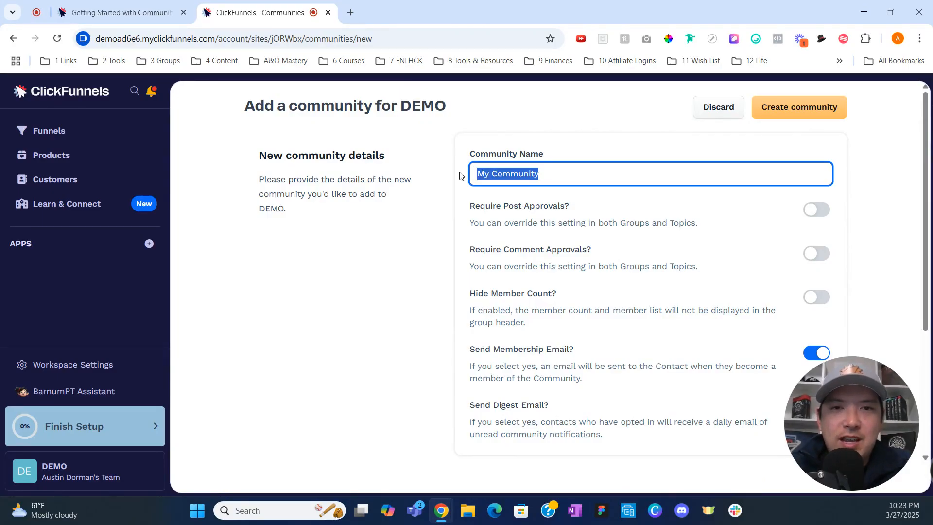
text(Austin Dorma)
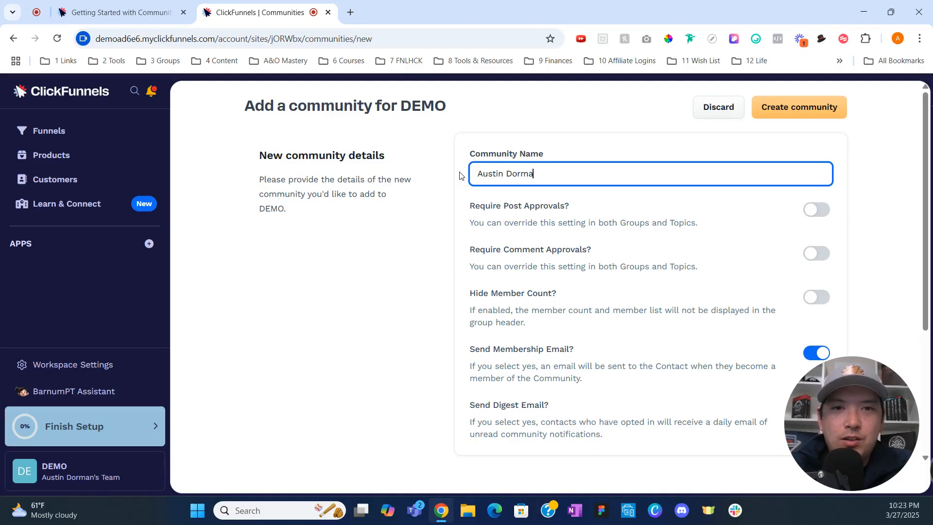
text(n's Community)
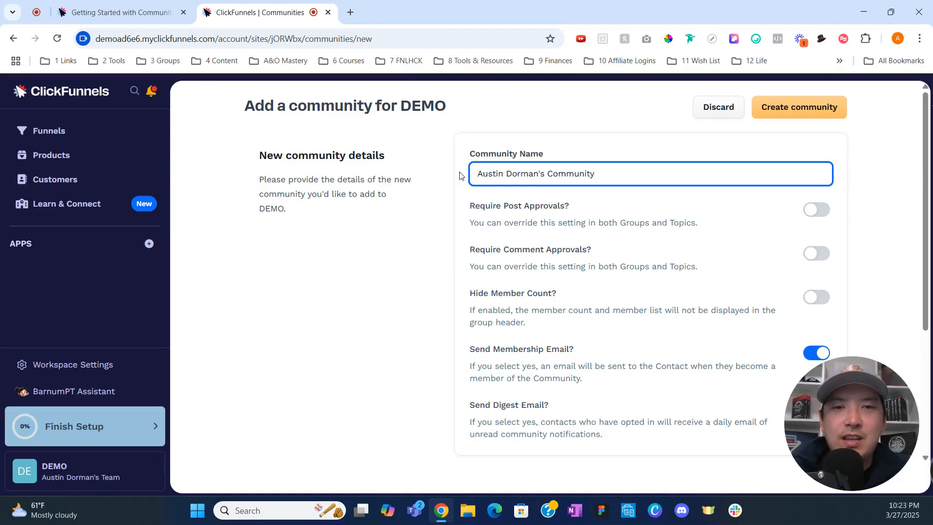
click(423, 254)
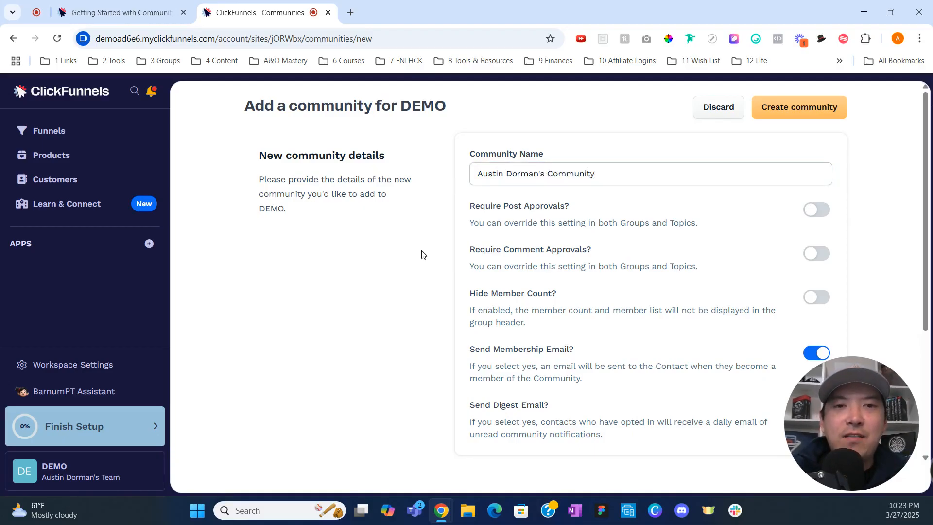
scroll(422, 254, down, 2)
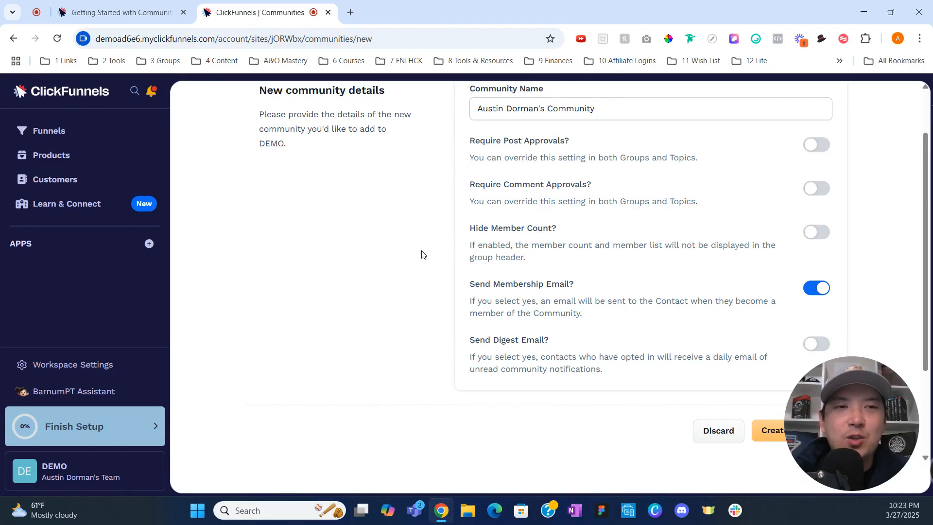
scroll(422, 255, up, 2)
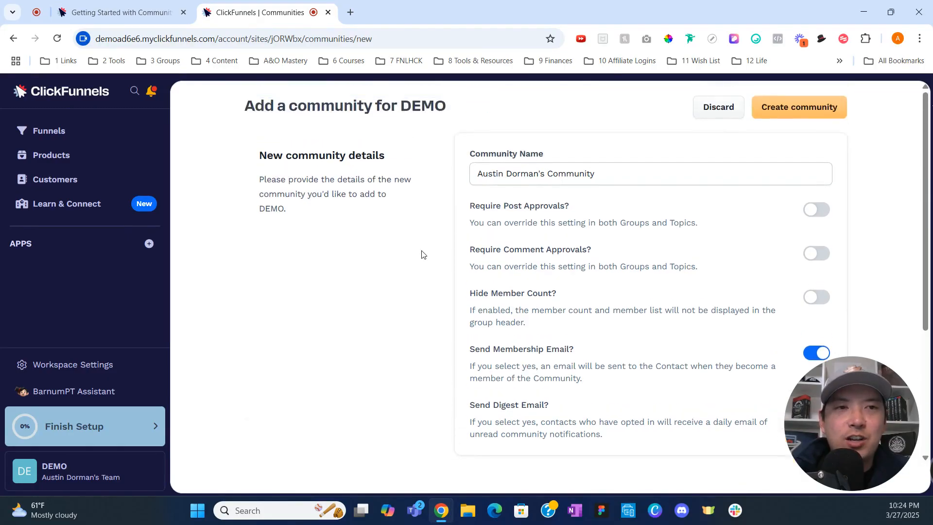
click(786, 120)
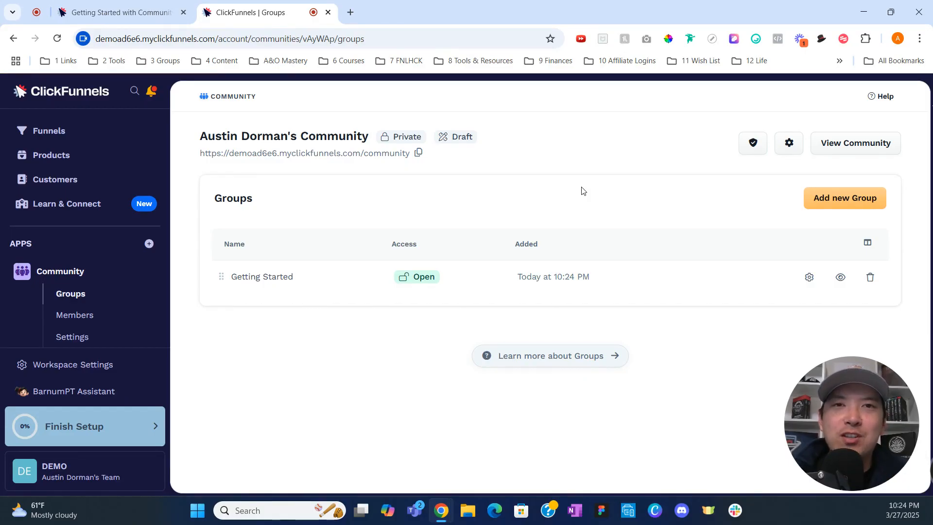
click(819, 198)
Name the group 'The Funnel Hacker Group' with description 'This is for the awesome funnel hackers !'.
click(603, 209)
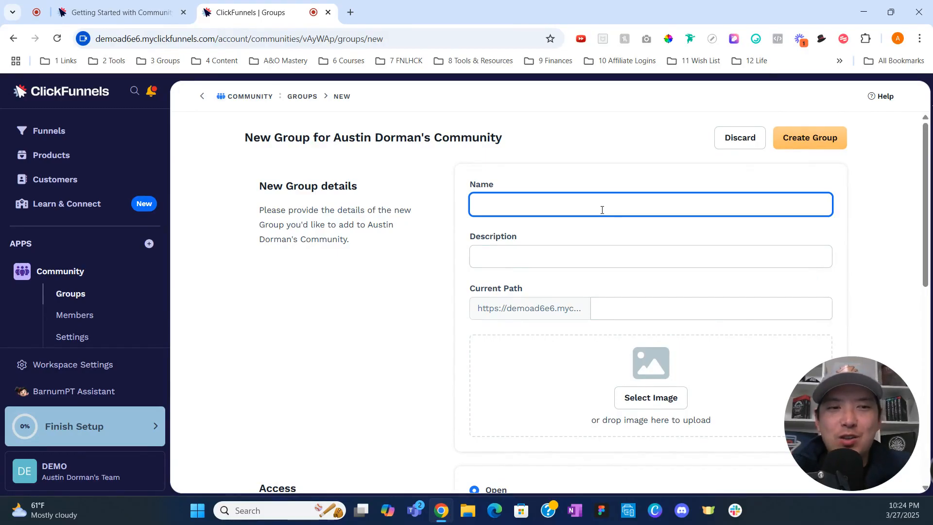
text(The )
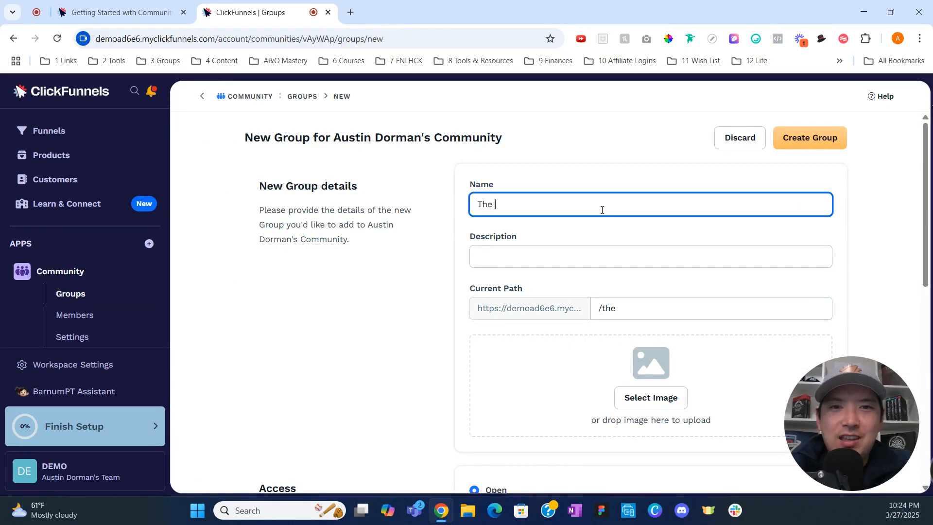
text(Funnel Hacker Group)
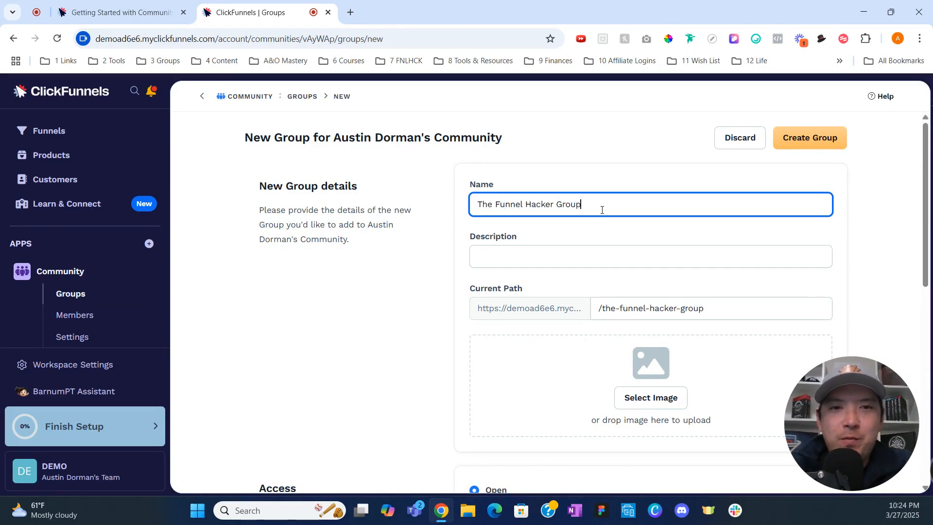
key(Tab)
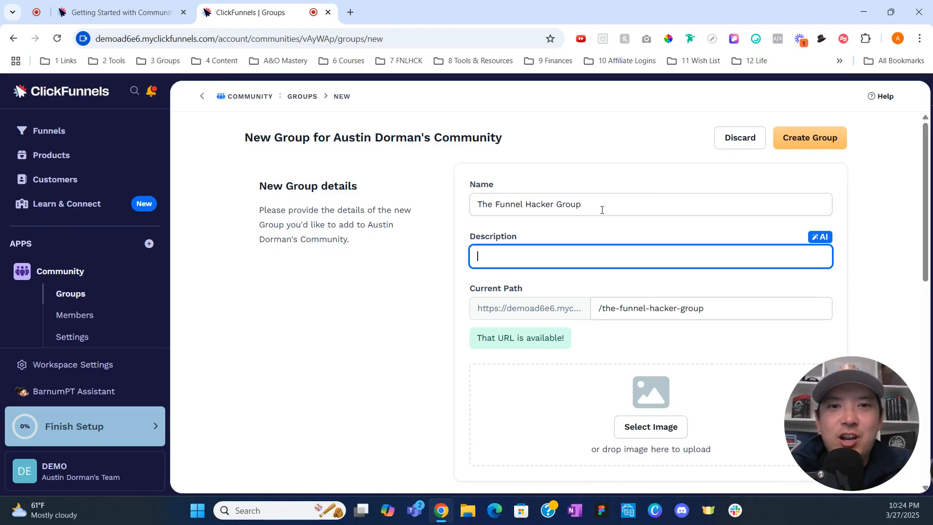
text(This is for )
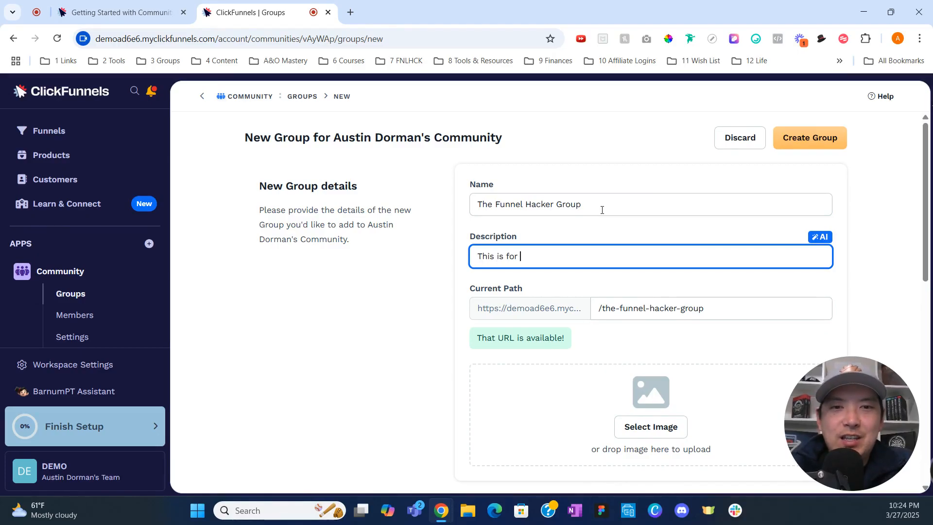
text(the awes)
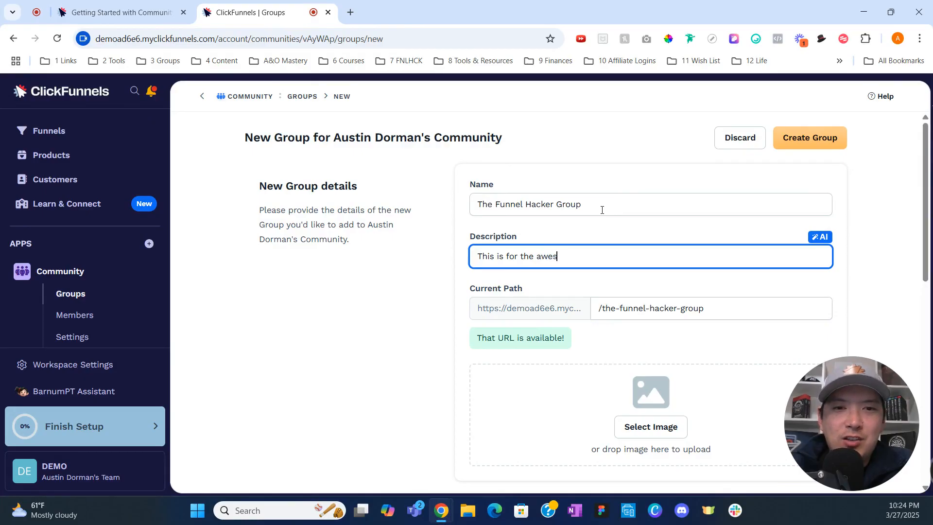
text(ome funnel hackers )
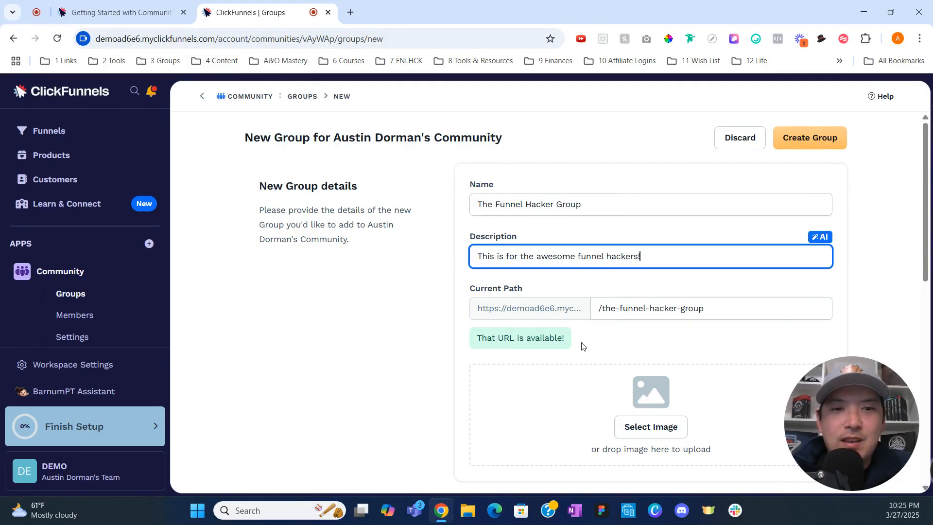
text(!)
Attach the Logoipsum logo as the group image.
scroll(585, 353, down, 1)
scroll(586, 355, down, 2)
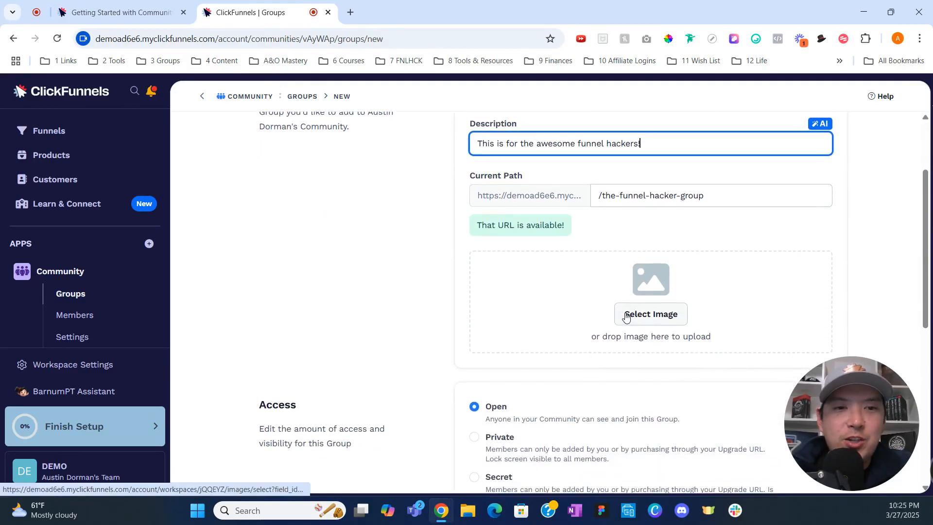
click(625, 313)
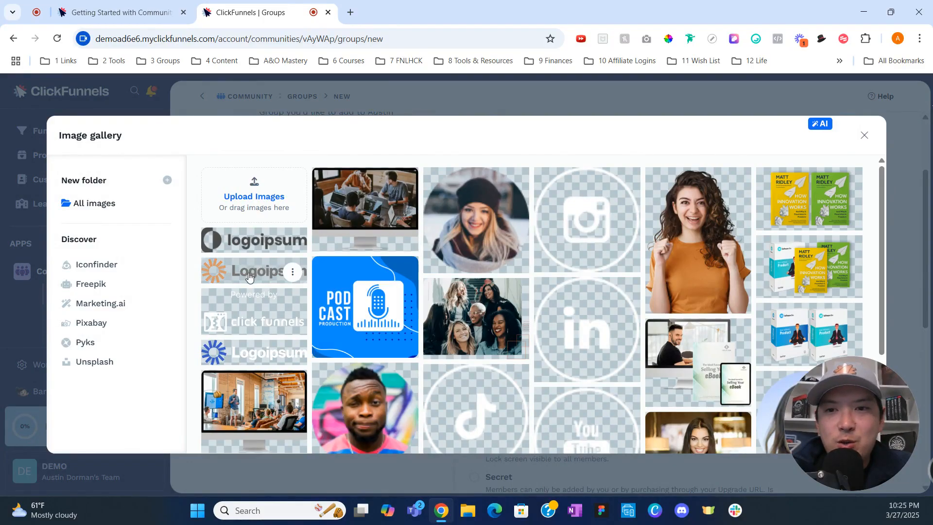
click(249, 276)
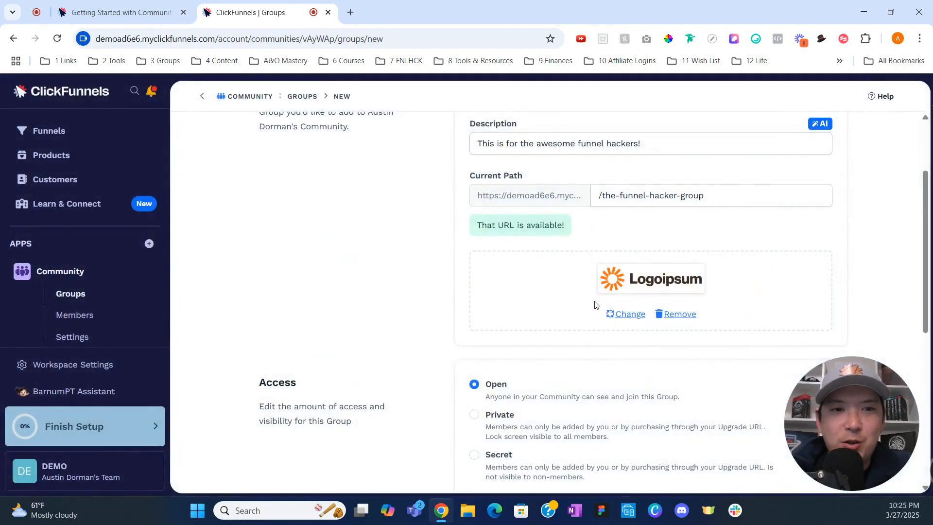
scroll(595, 305, down, 4)
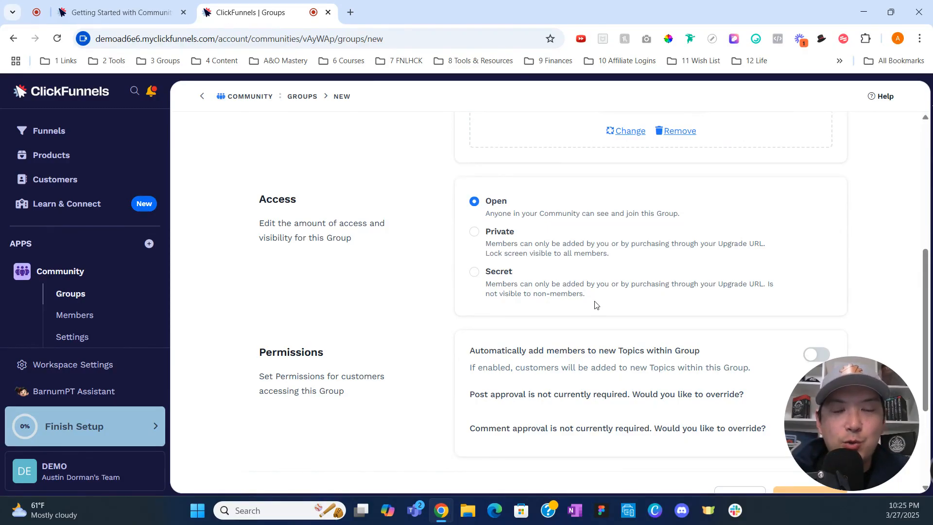
Leave post and comment approval overrides off and enable automatically adding members to new Topics.
scroll(596, 305, down, 2)
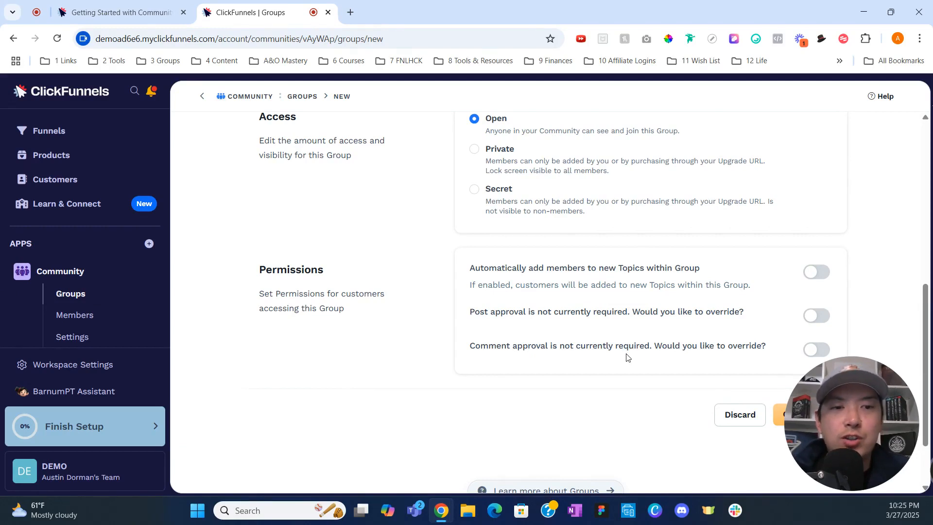
click(814, 350)
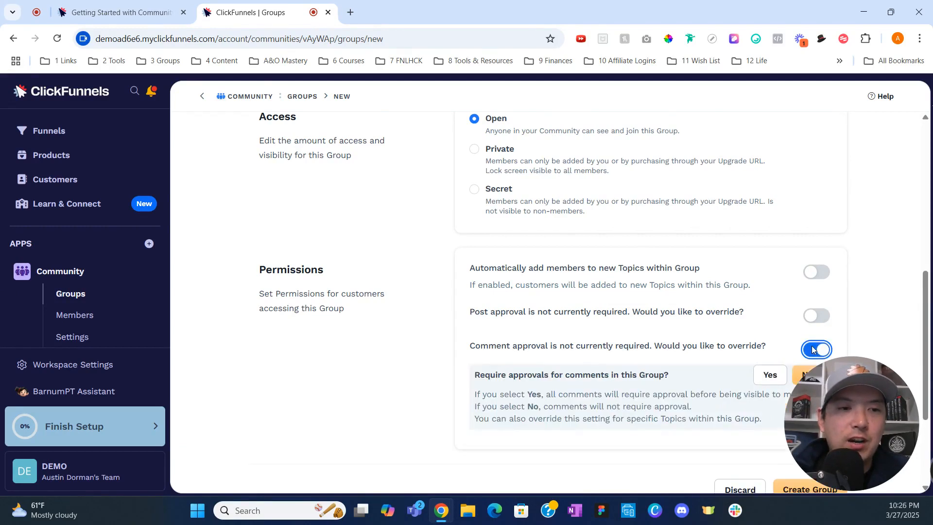
click(815, 350)
click(820, 316)
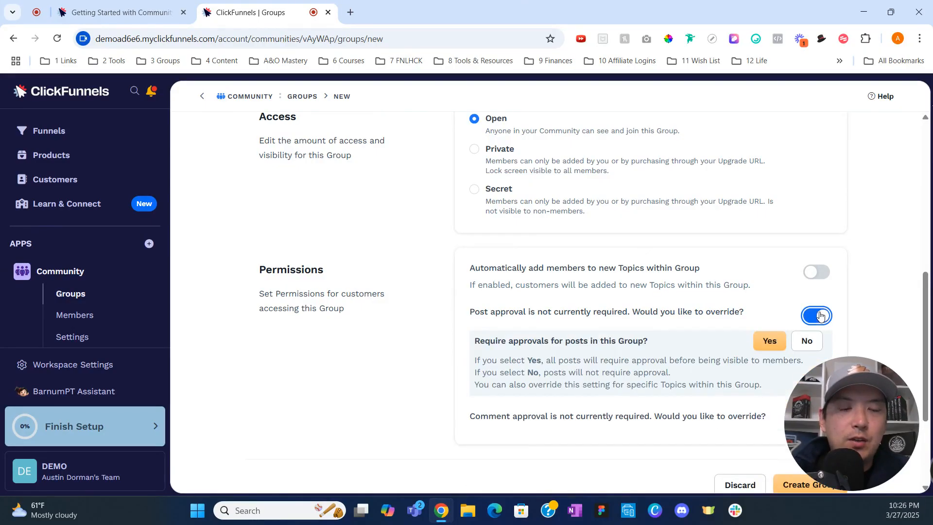
click(820, 315)
click(819, 271)
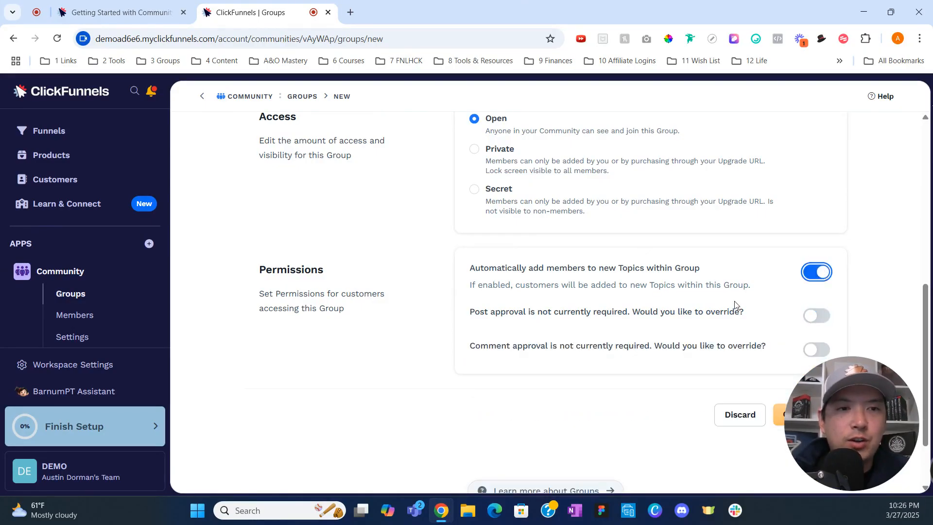
scroll(736, 303, down, 1)
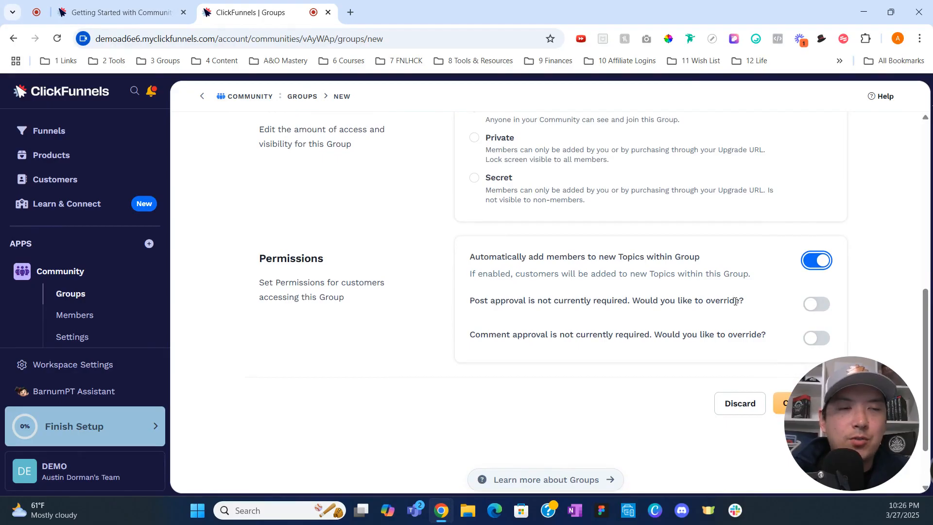
scroll(736, 302, up, 10)
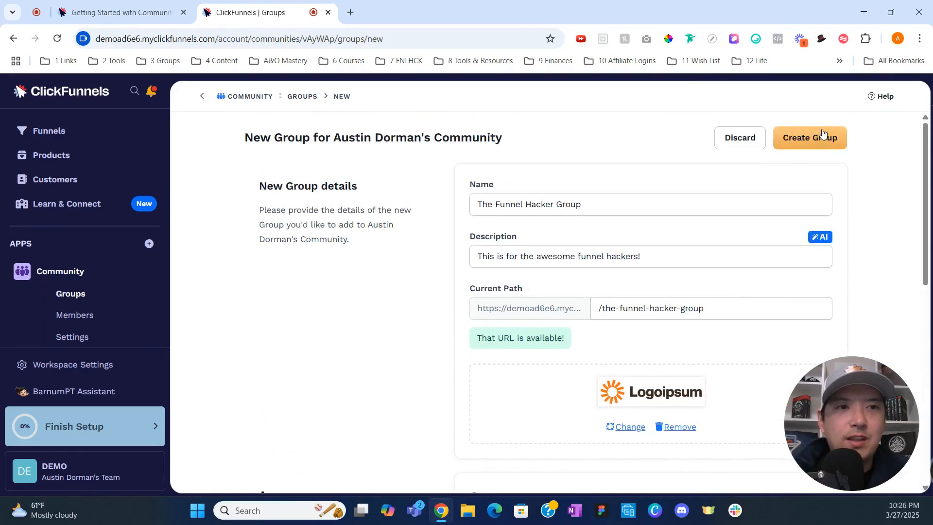
Create The Funnel Hacker Group with path /the-funnel-hacker-group.
click(822, 133)
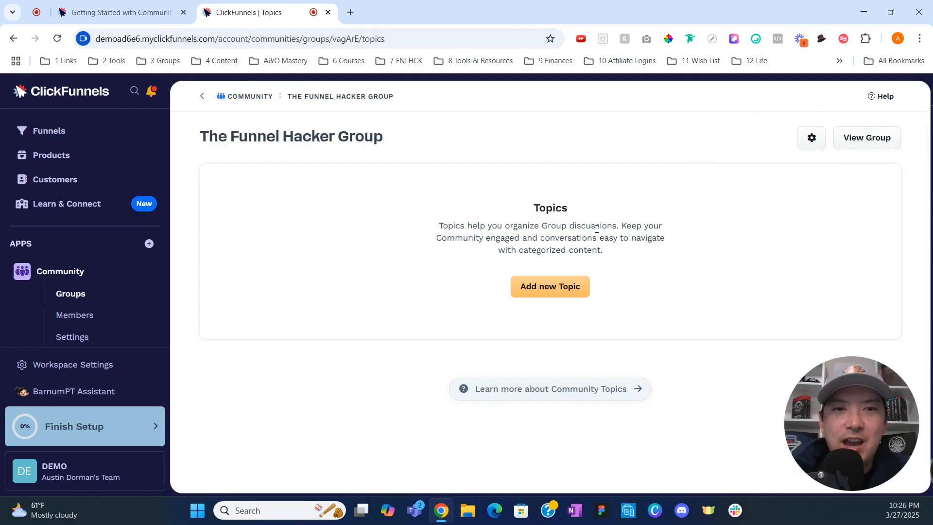
Add a topic named 'Welcome' to The Funnel Hacker Group.
click(558, 289)
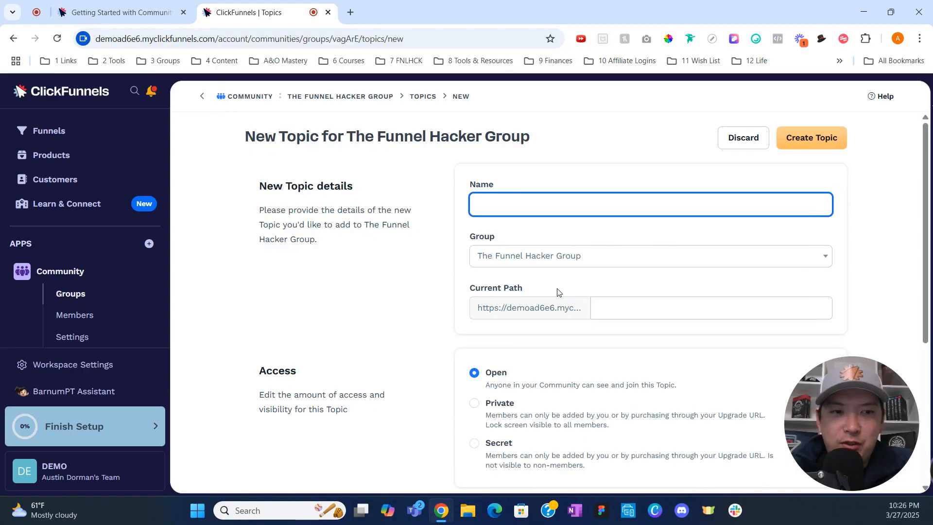
text(Welcome)
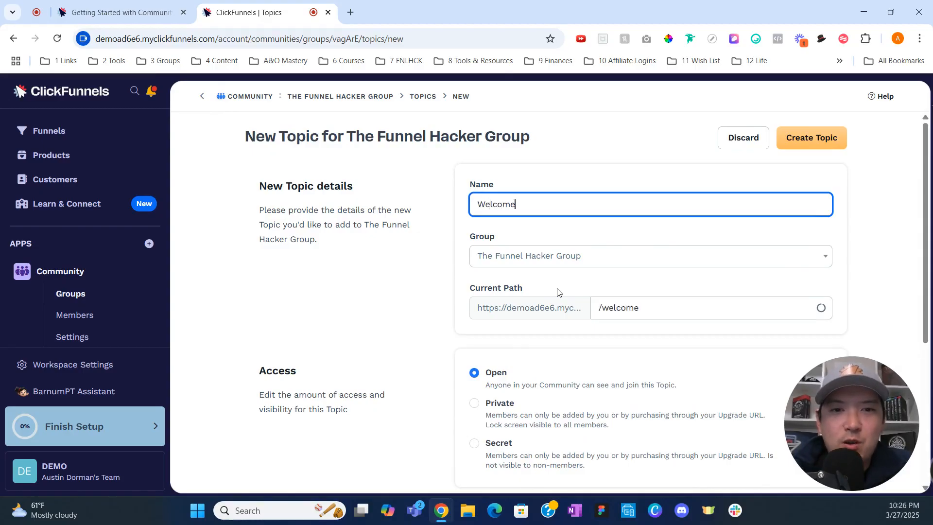
scroll(557, 291, down, 2)
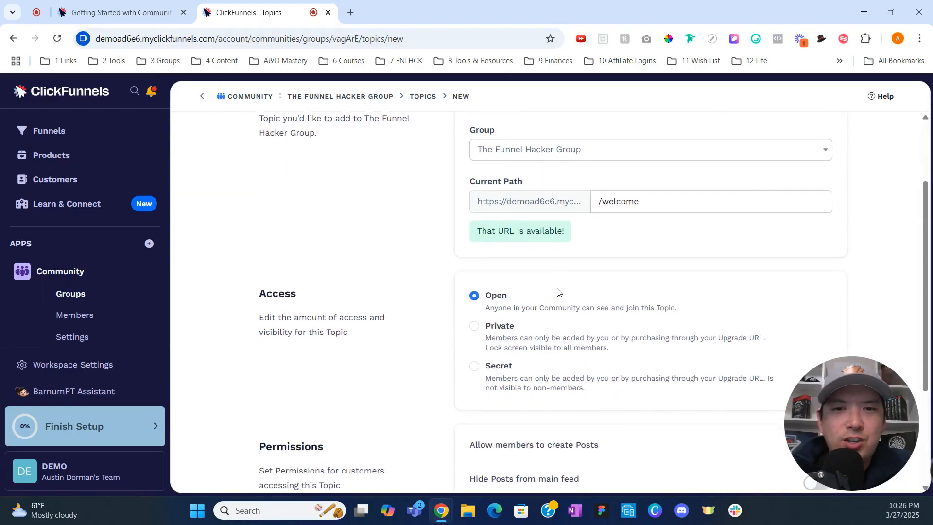
scroll(557, 292, down, 3)
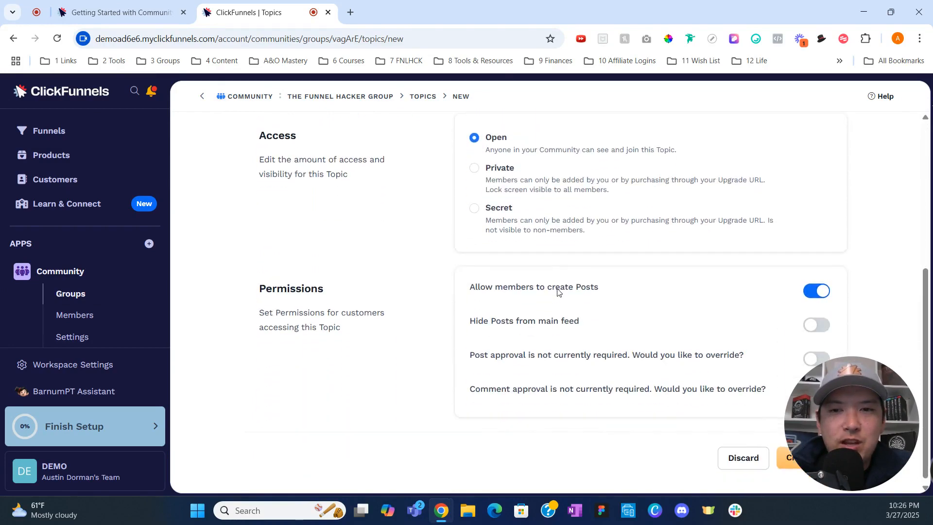
scroll(557, 288, up, 5)
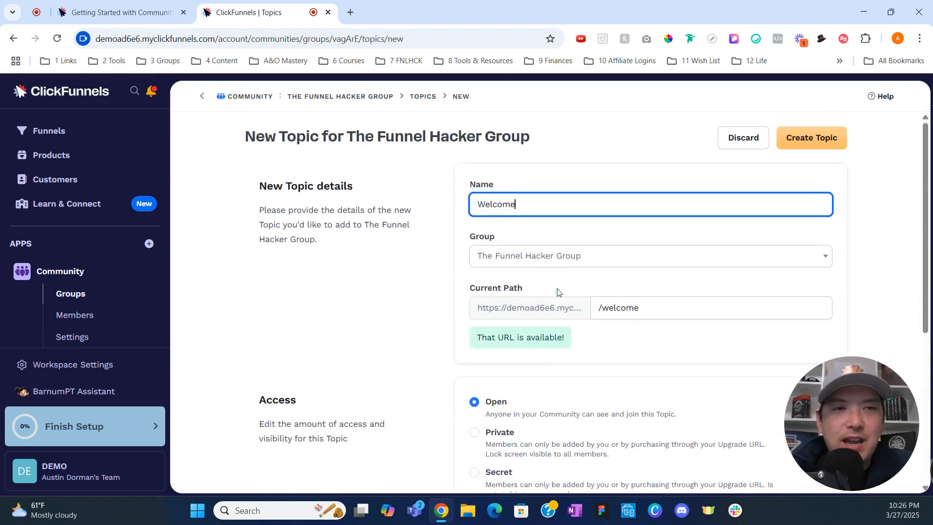
click(811, 138)
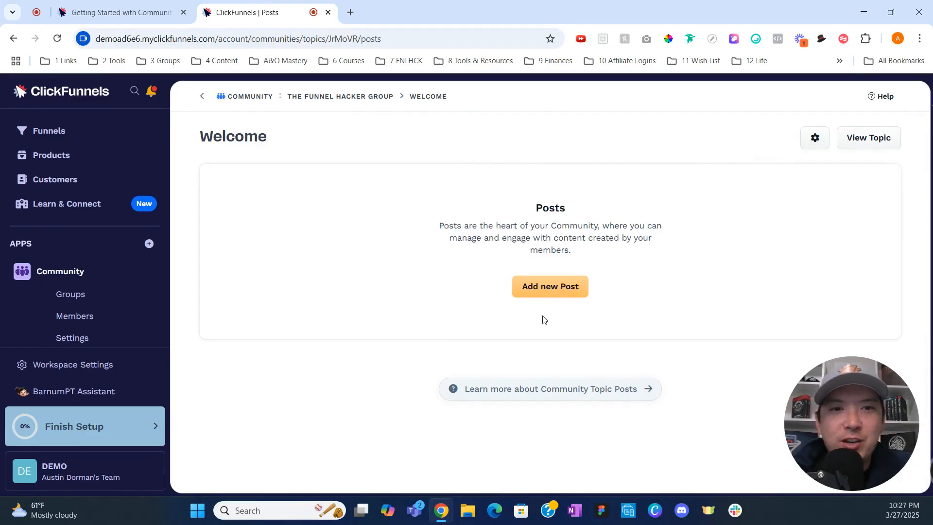
Start a new Welcome-topic post titled 'Welcome to the Group'.
click(569, 289)
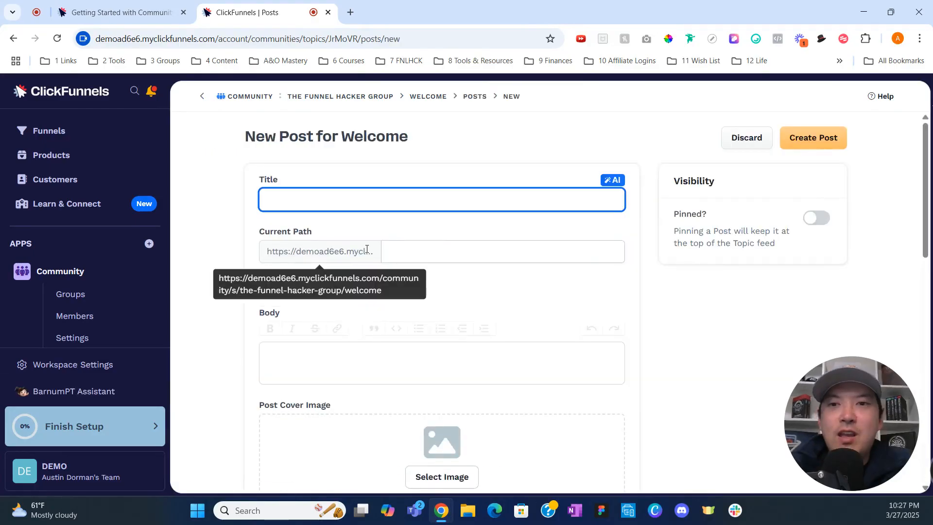
text(Welco)
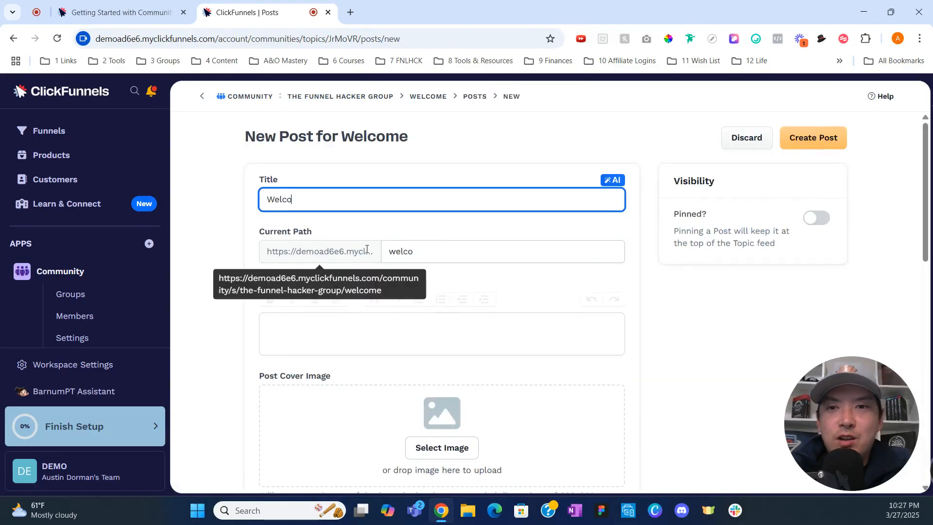
text(me to the Group!)
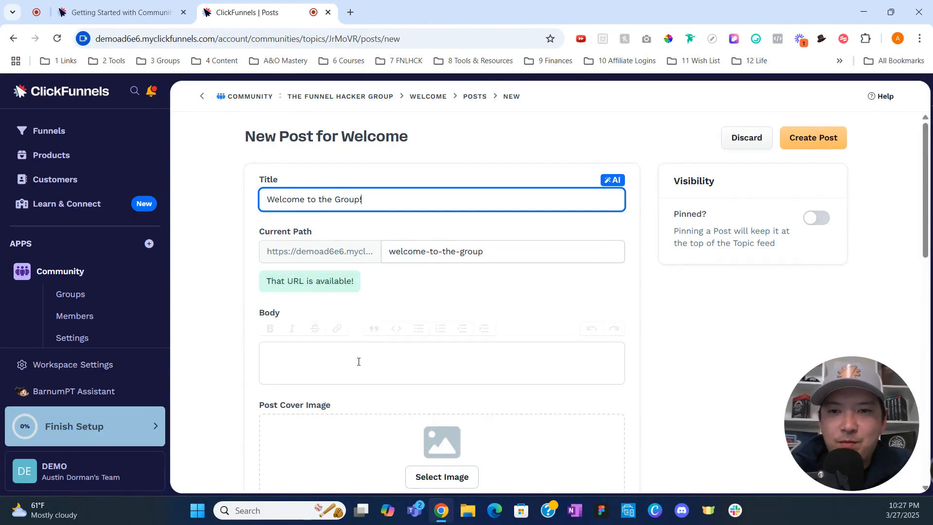
click(358, 360)
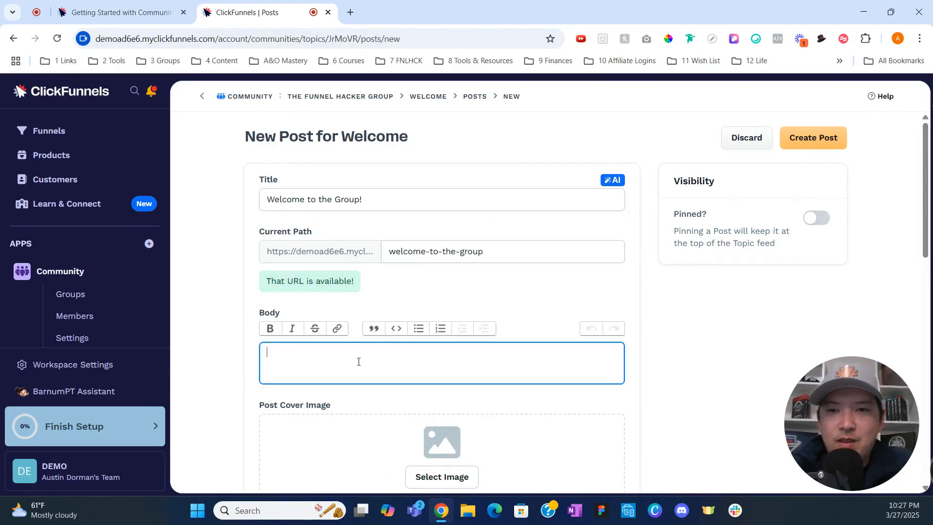
Write the body 'It's so great to have you in the group!' / 'Feel free to introduce yourself below' and pin it.
scroll(287, 333, down, 1)
text(It's)
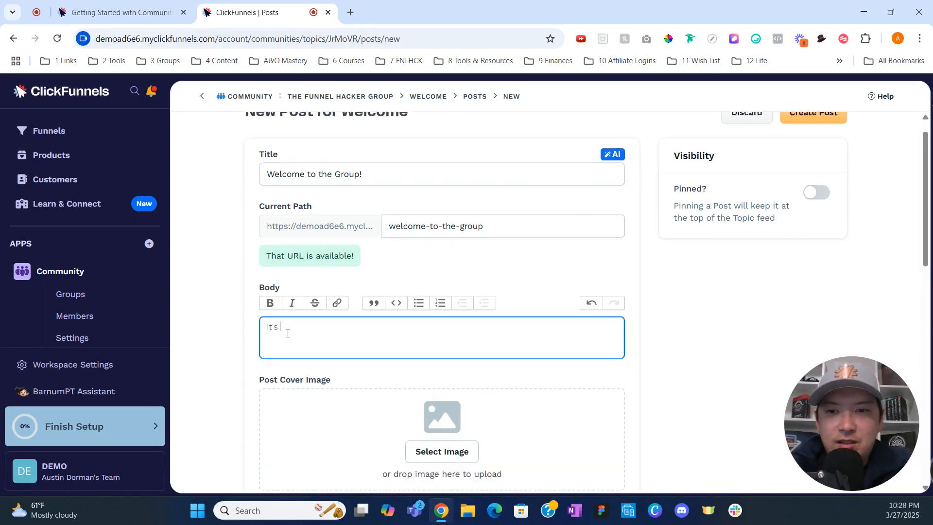
text( so great to have )
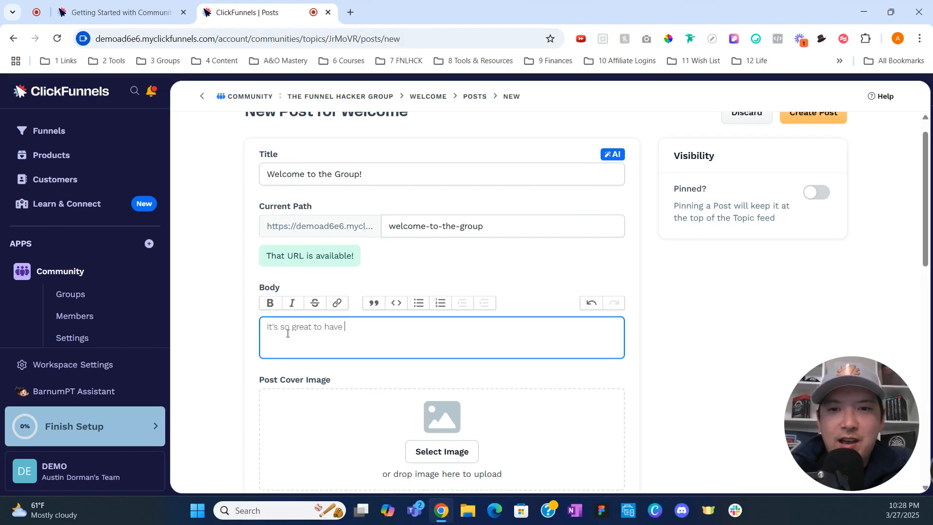
text(you in the grou)
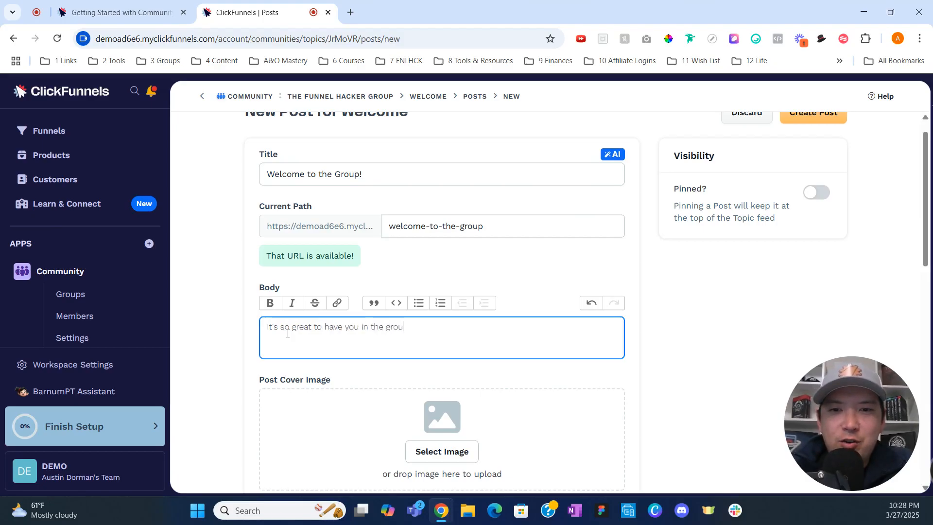
text(p!)
key(Return)
text(Feel f)
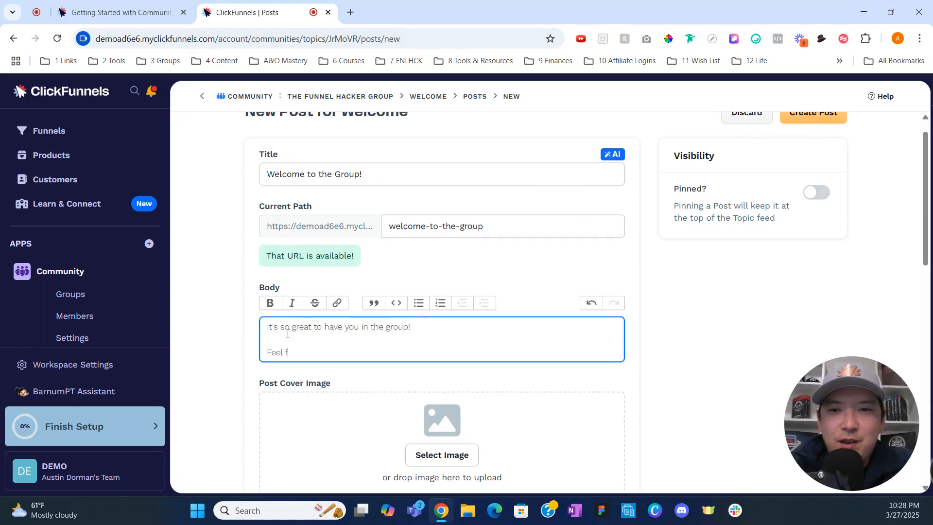
text(ree to introduc)
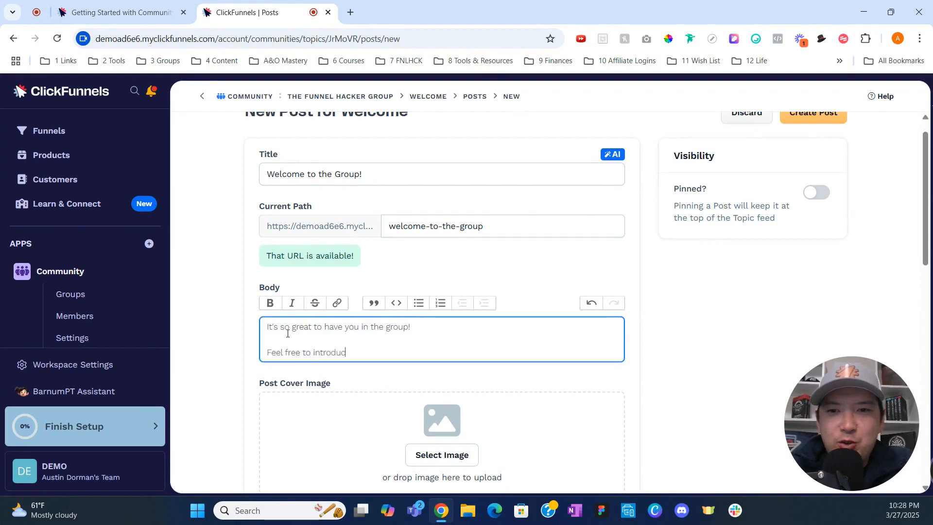
text(e yourself below.)
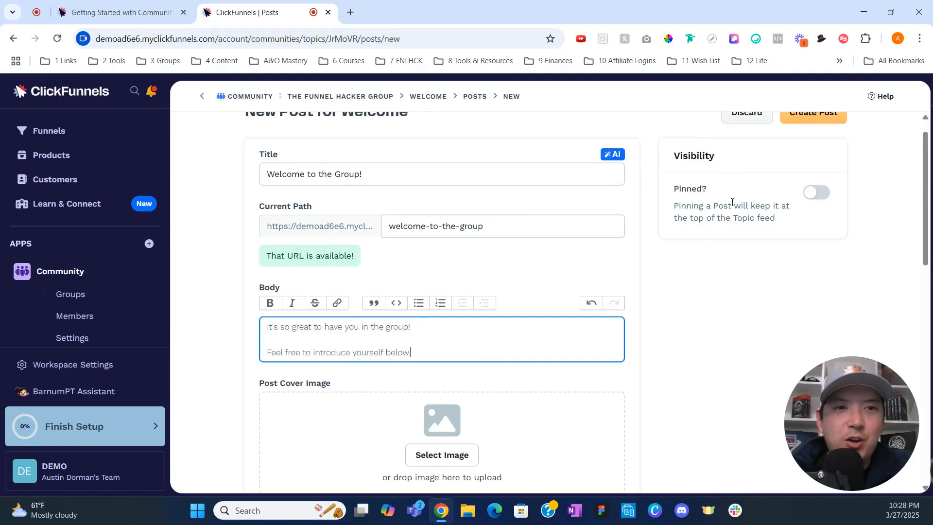
click(813, 194)
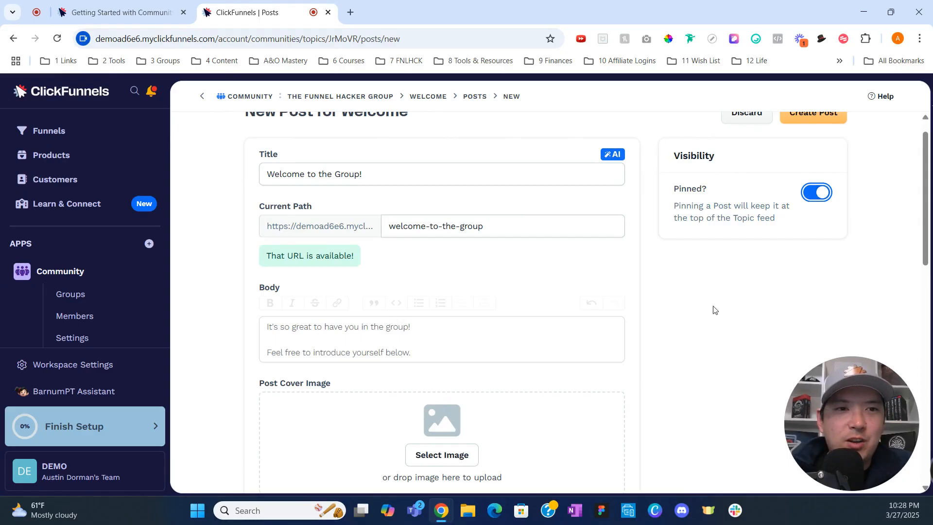
Review the SEO fields and publish the pinned 'Welcome to the Group!' post.
scroll(678, 328, down, 7)
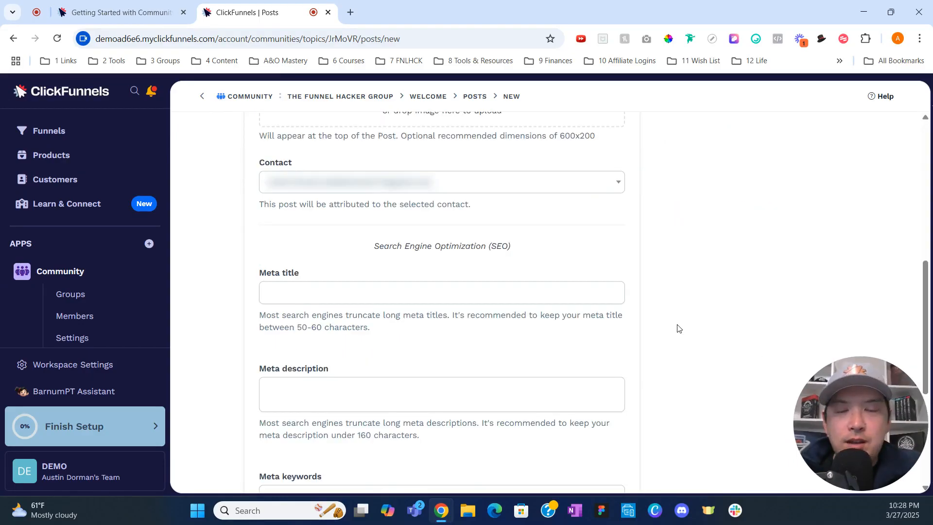
scroll(679, 328, down, 2)
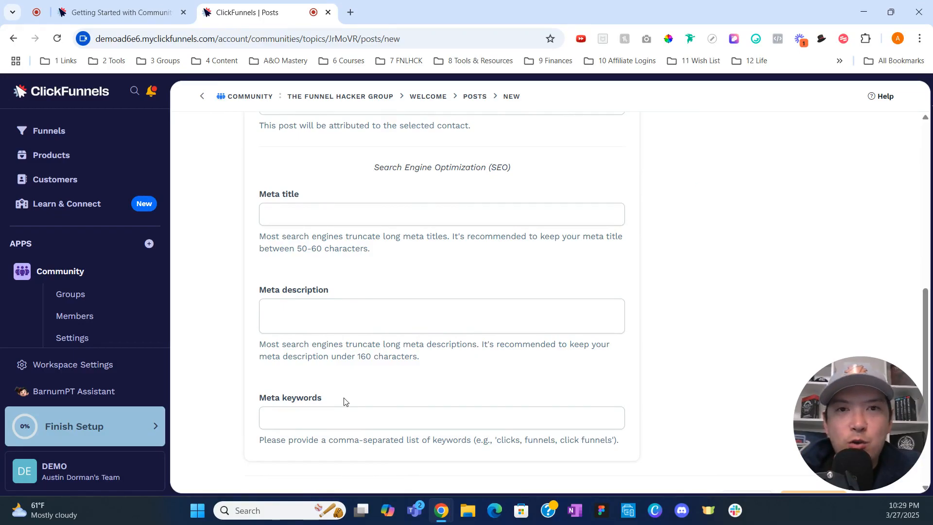
scroll(344, 402, up, 10)
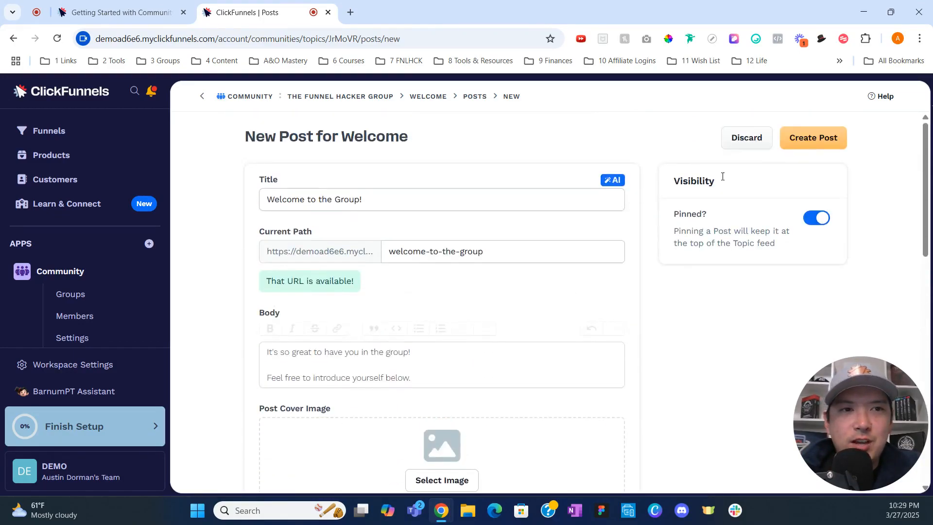
click(806, 141)
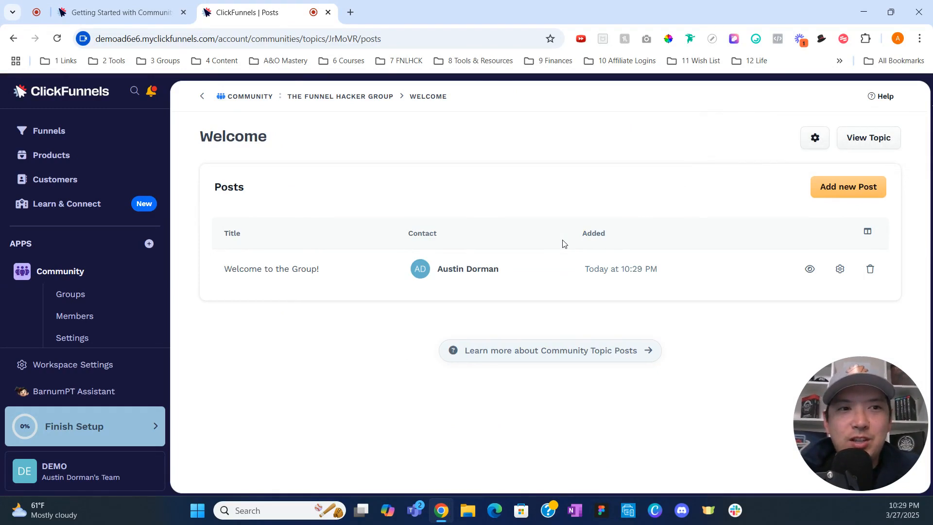
Go back to the community via the breadcrumb and discard the settings without changes.
click(254, 98)
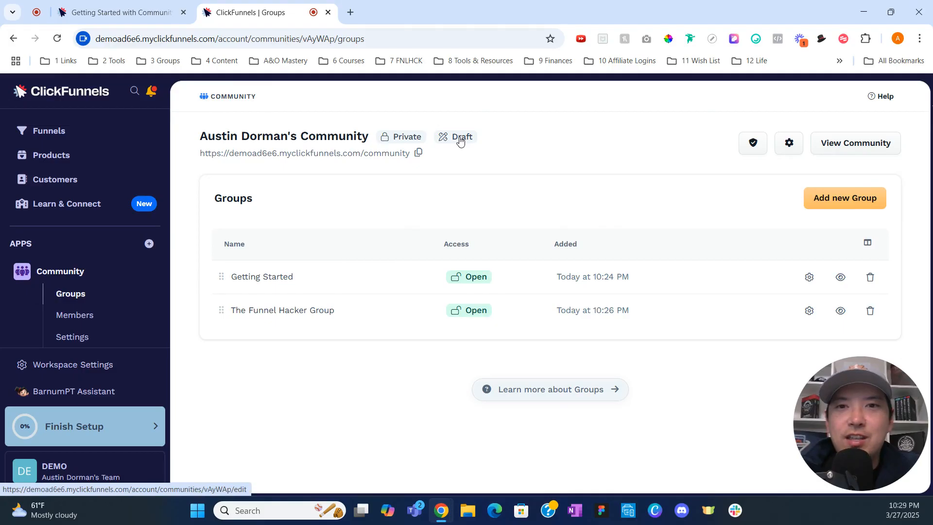
click(788, 142)
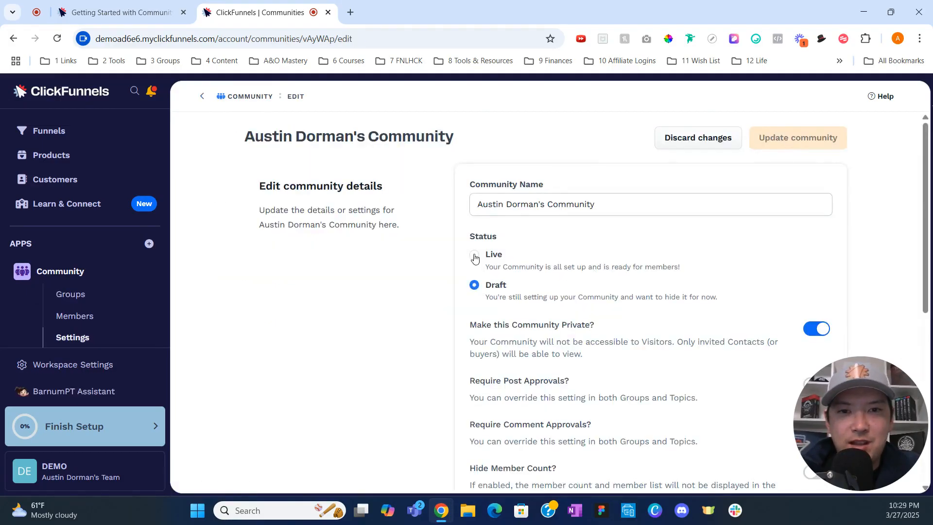
click(687, 151)
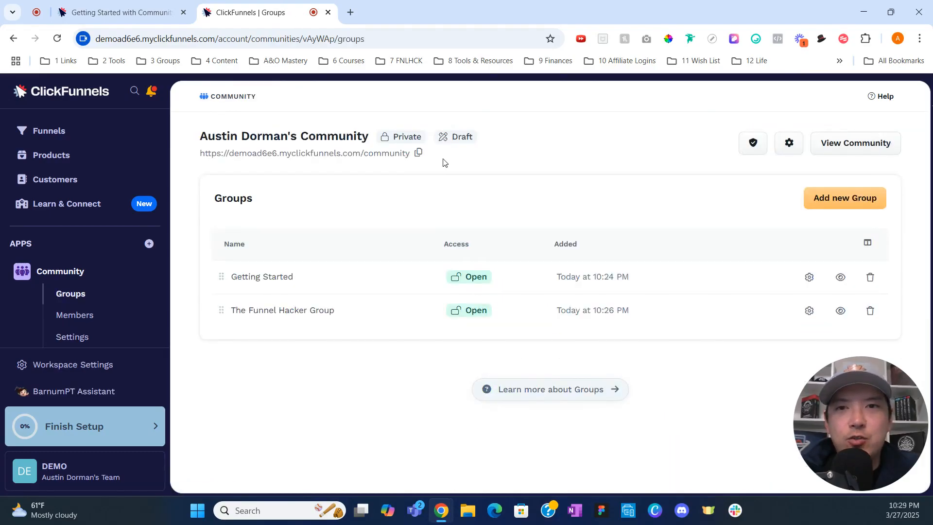
Open the live community in a new tab and show The Funnel Hacker Group's Welcome-topic posts.
click(400, 155)
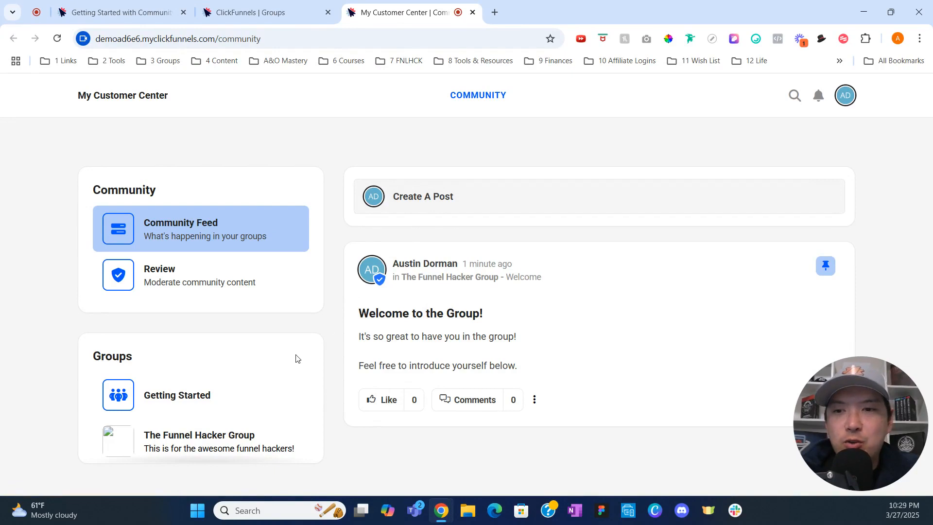
click(248, 441)
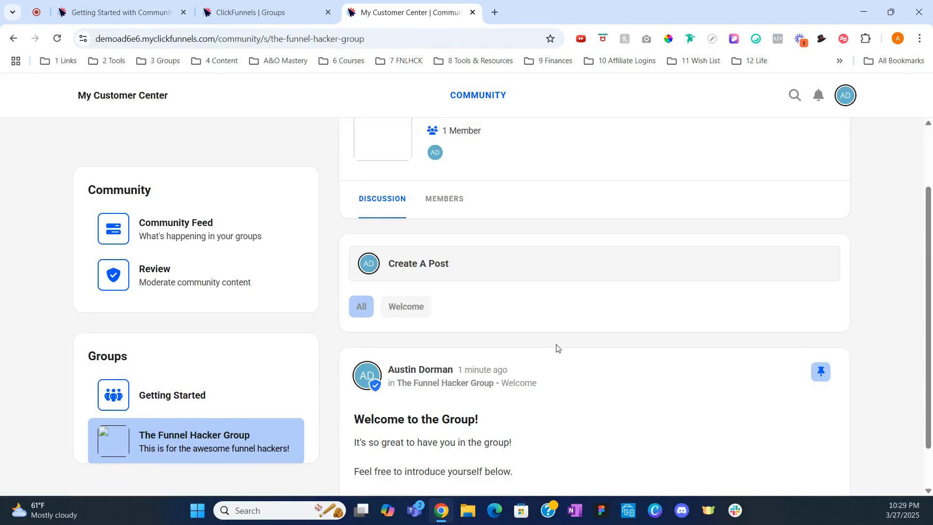
scroll(558, 348, up, 2)
scroll(556, 312, down, 1)
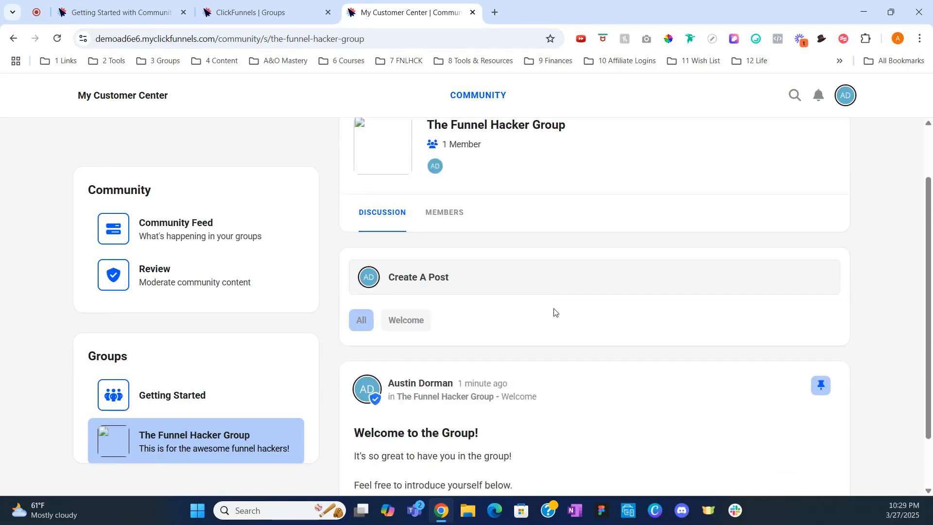
scroll(555, 312, down, 1)
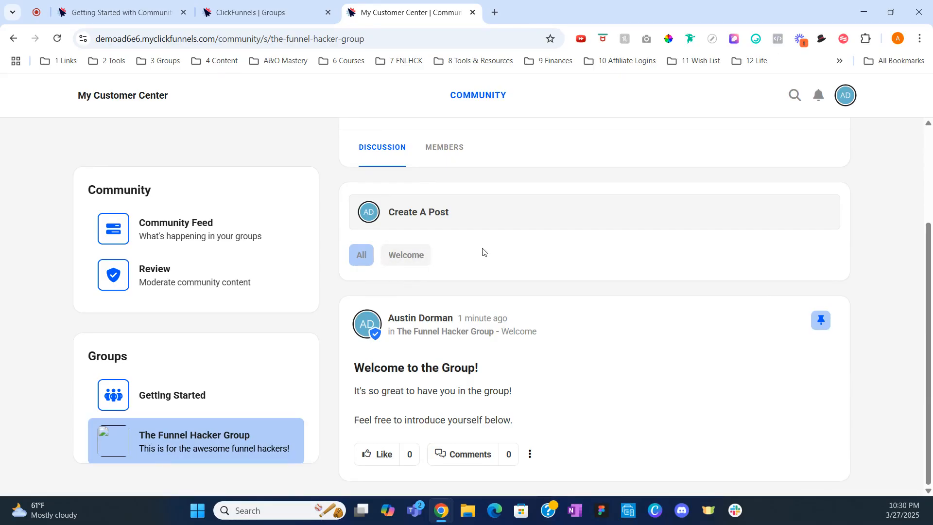
click(420, 257)
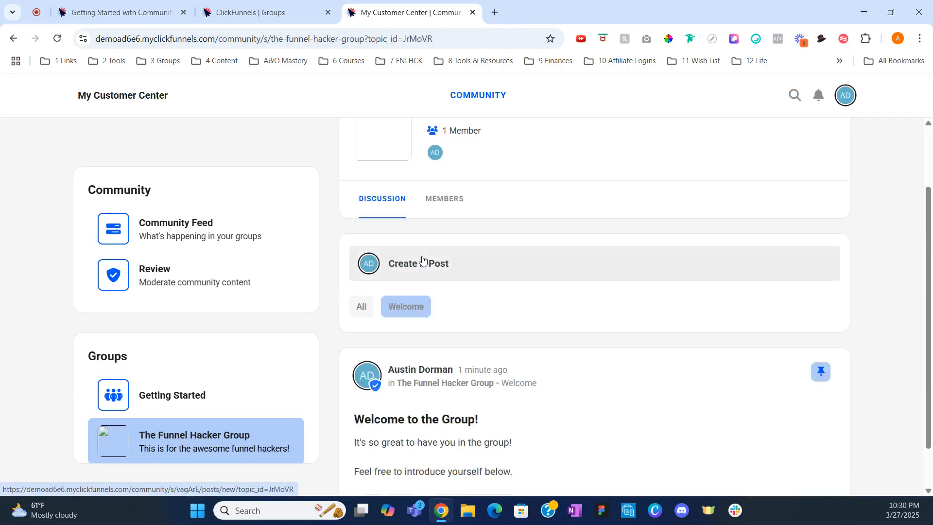